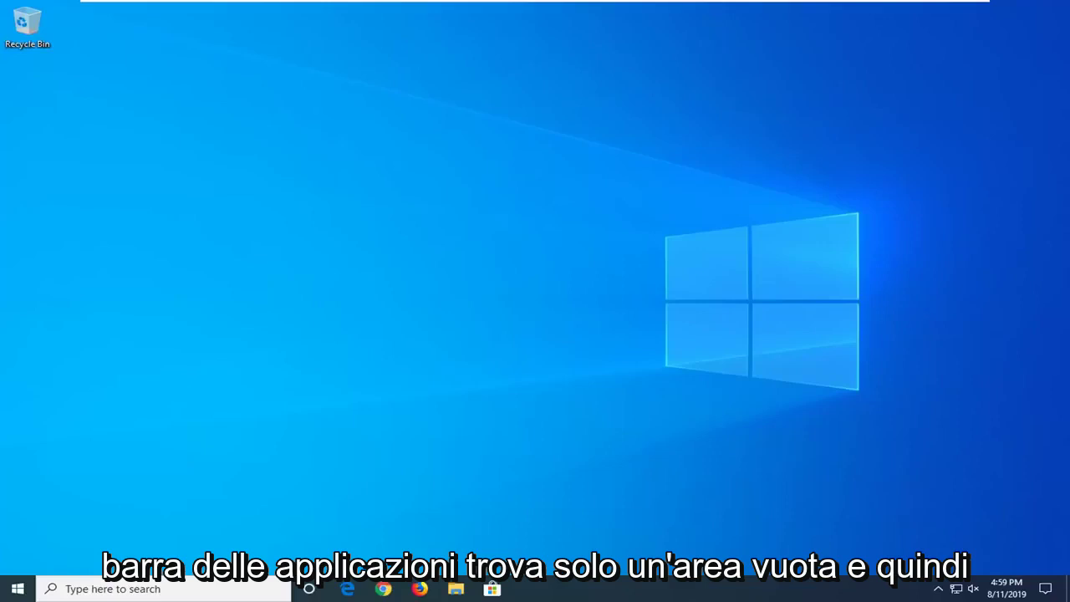
Step: Open the Windows Services console from Task Manager's list of services
{"action": "right_click", "coordinate": [762, 590]}
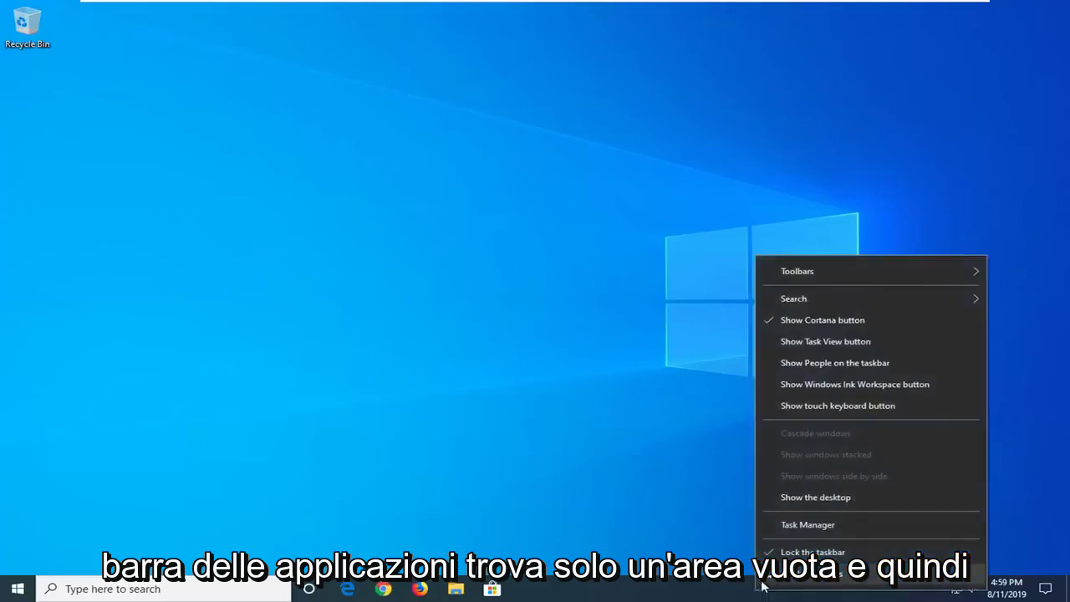
{"action": "left_click", "coordinate": [793, 522]}
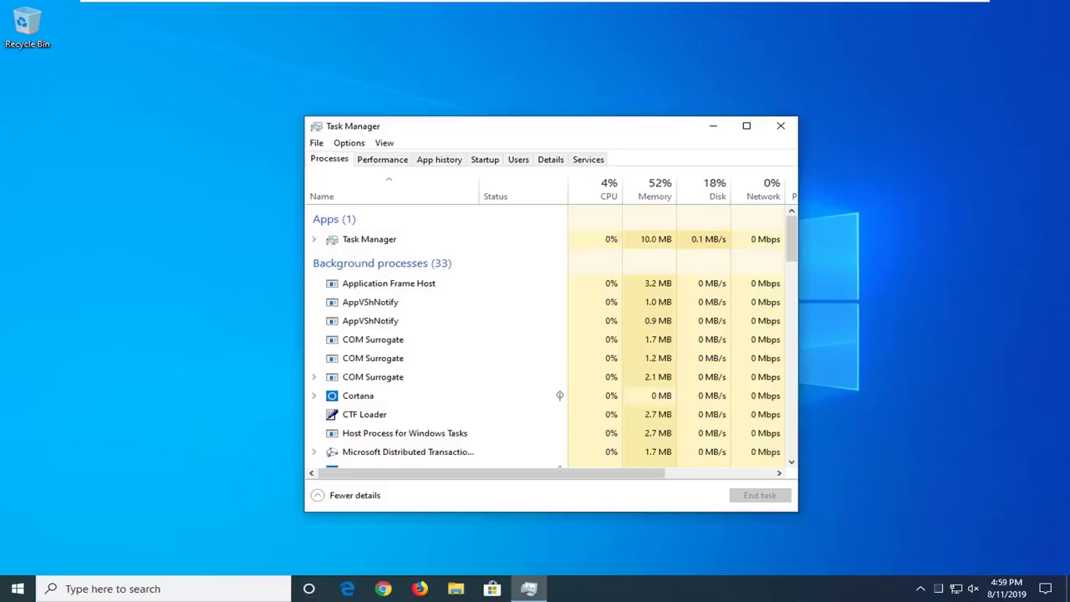
{"action": "left_click", "coordinate": [587, 160]}
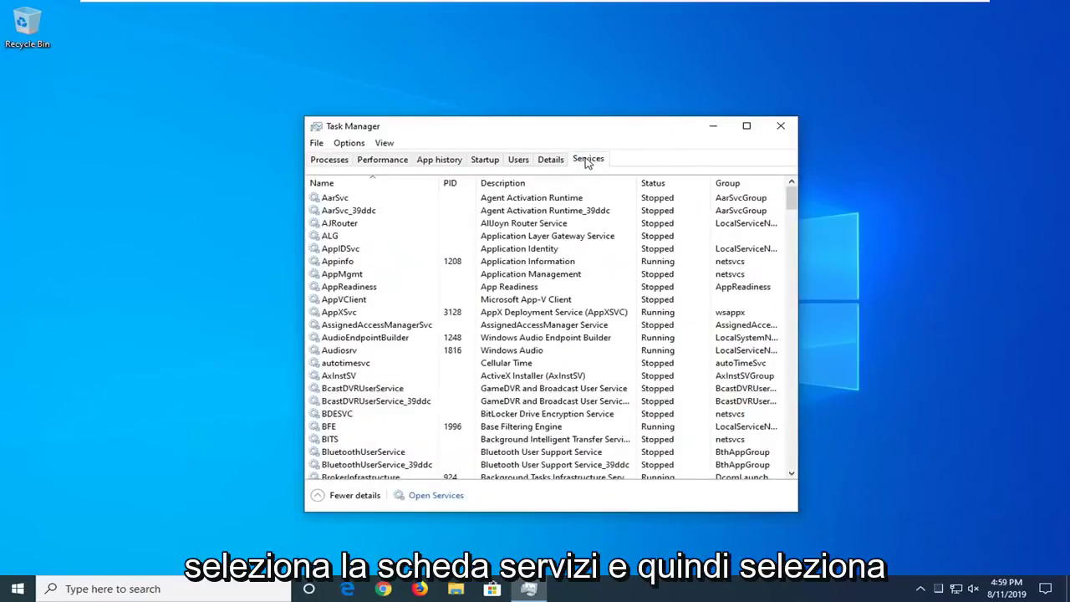
{"action": "left_click", "coordinate": [435, 497]}
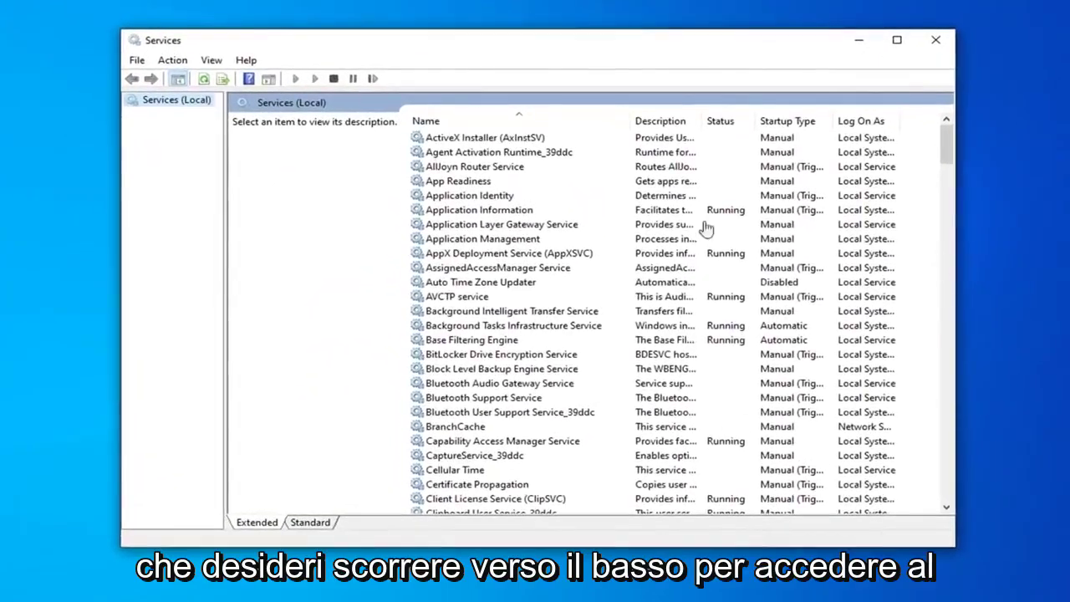
Step: Find the Windows Search service in the services list and open its properties
{"action": "scroll", "coordinate": [473, 413], "scroll_direction": "down", "scroll_amount": 20}
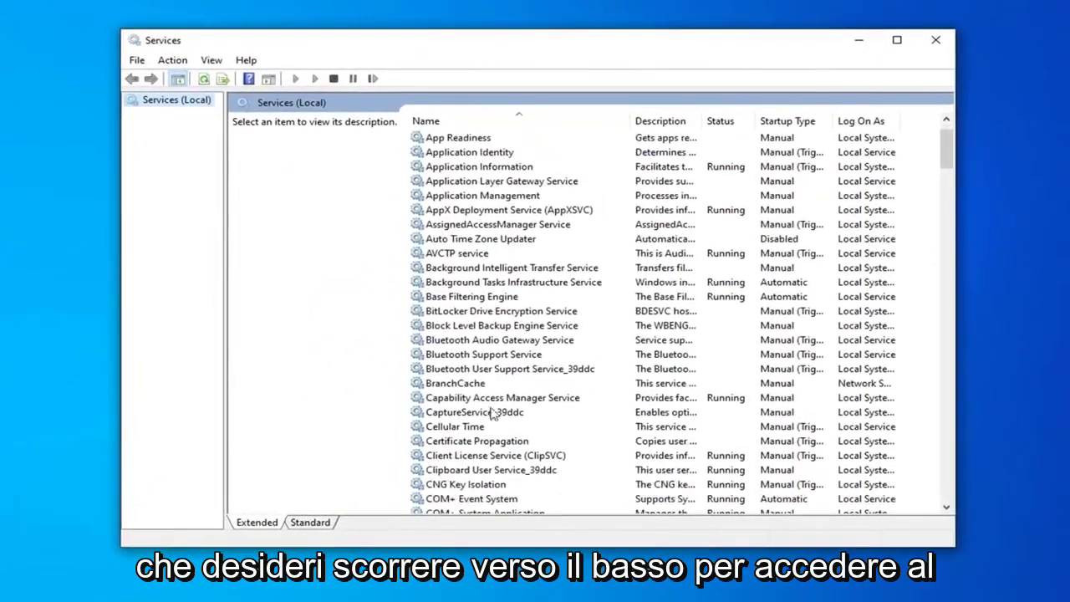
{"action": "scroll", "coordinate": [514, 376], "scroll_direction": "down", "scroll_amount": 20}
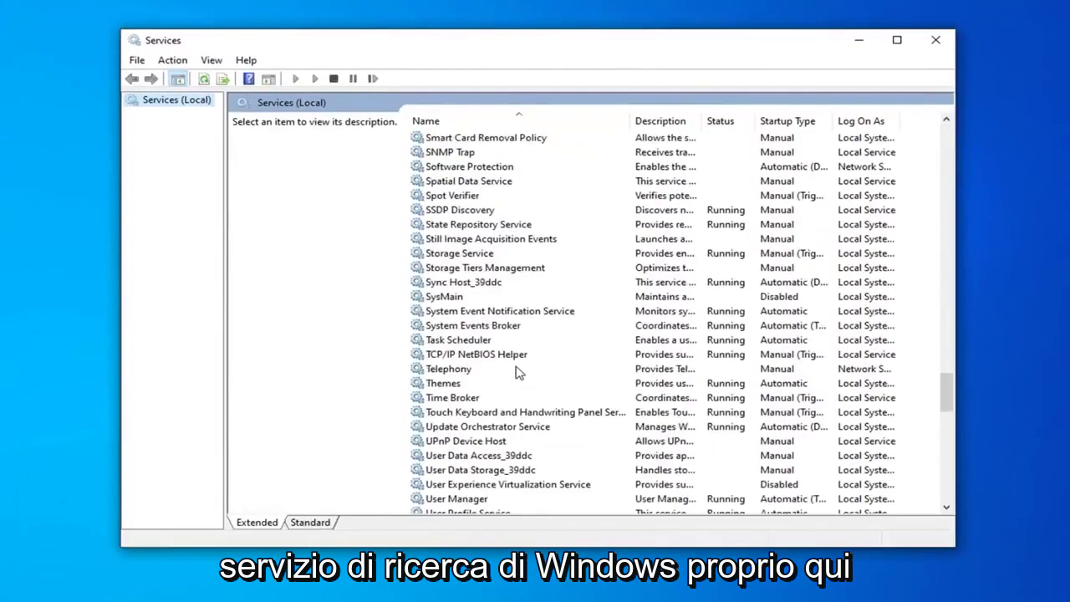
{"action": "scroll", "coordinate": [508, 386], "scroll_direction": "down", "scroll_amount": 5}
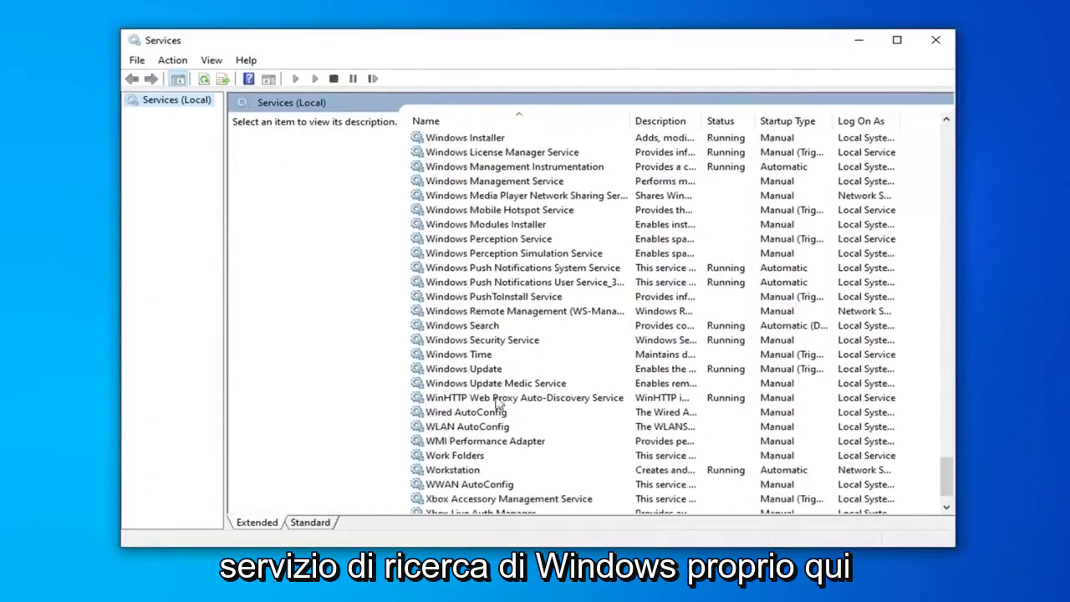
{"action": "left_click", "coordinate": [479, 329]}
{"action": "double_click", "coordinate": [479, 327]}
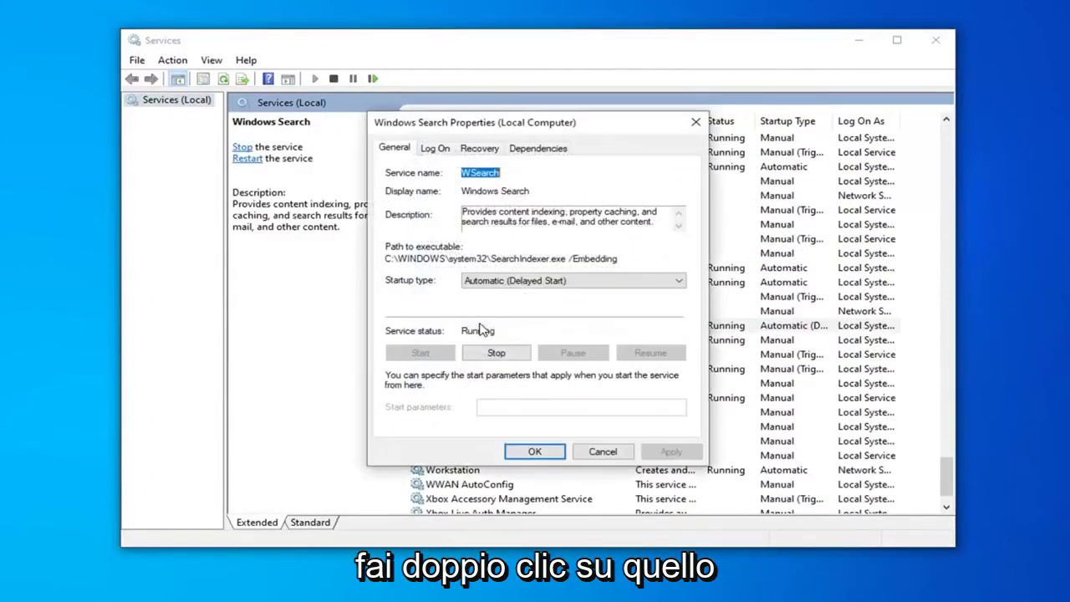
Step: Apply the Automatic (Delayed Start) startup type to Windows Search, then close its properties, Services and Task Manager
{"action": "left_click", "coordinate": [523, 283]}
{"action": "left_click", "coordinate": [502, 305]}
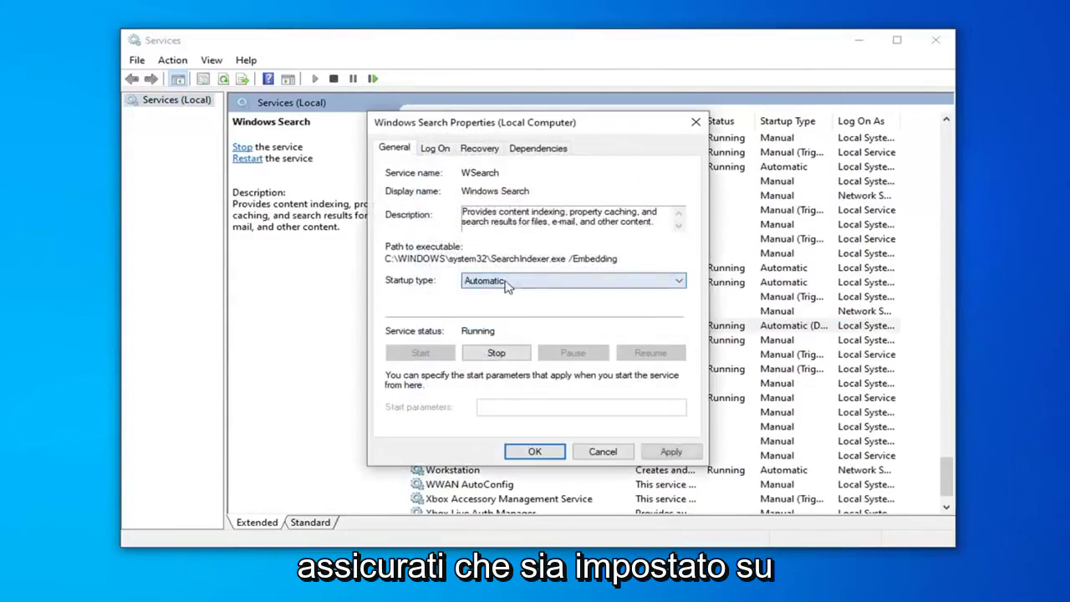
{"action": "left_click", "coordinate": [502, 282]}
{"action": "left_click", "coordinate": [500, 295]}
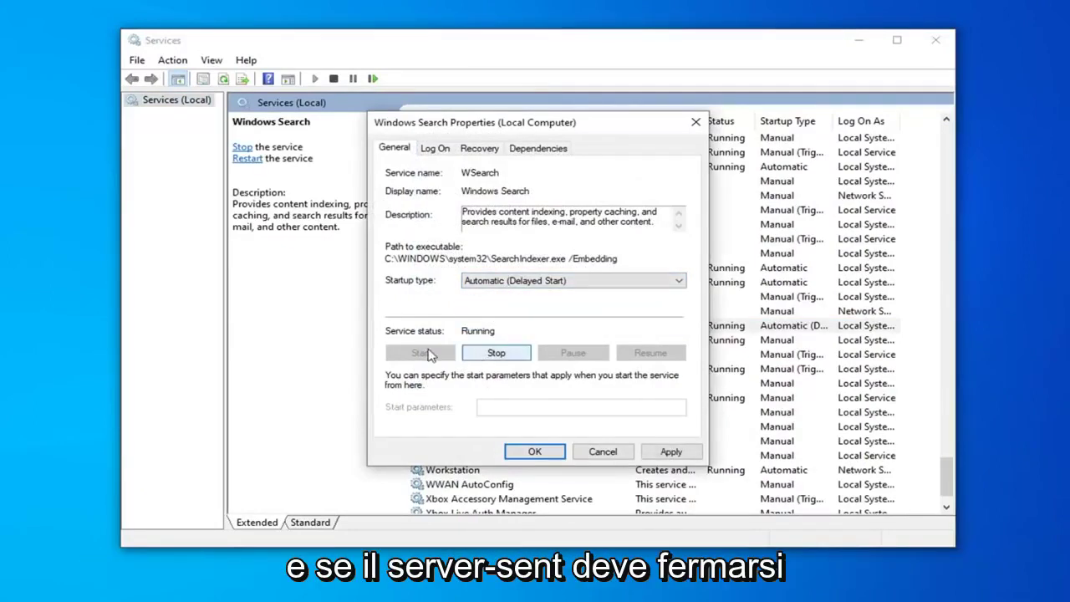
{"action": "left_click", "coordinate": [671, 451]}
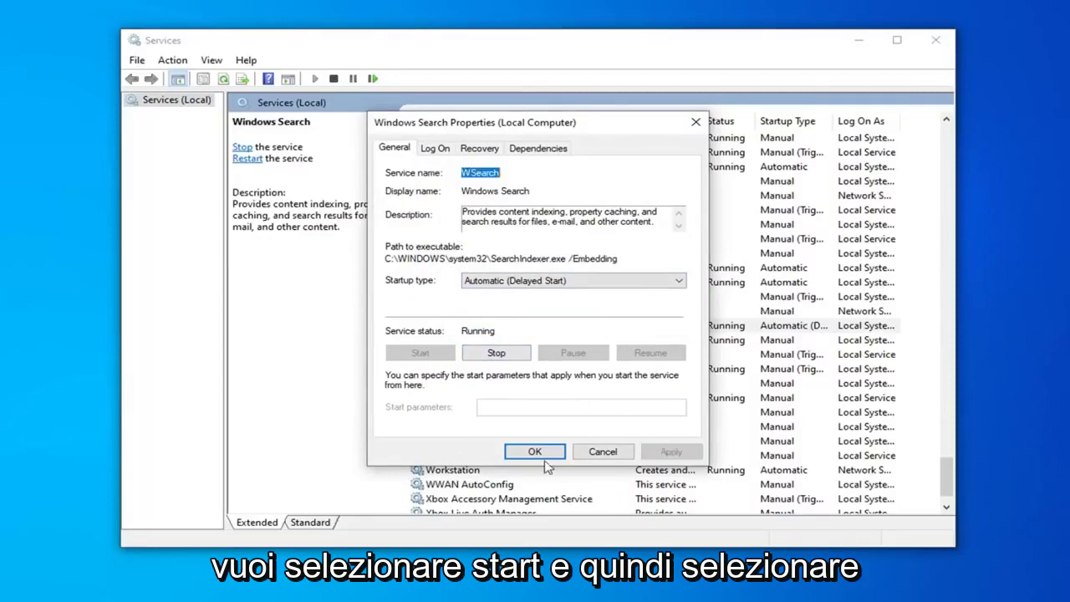
{"action": "left_click", "coordinate": [534, 452]}
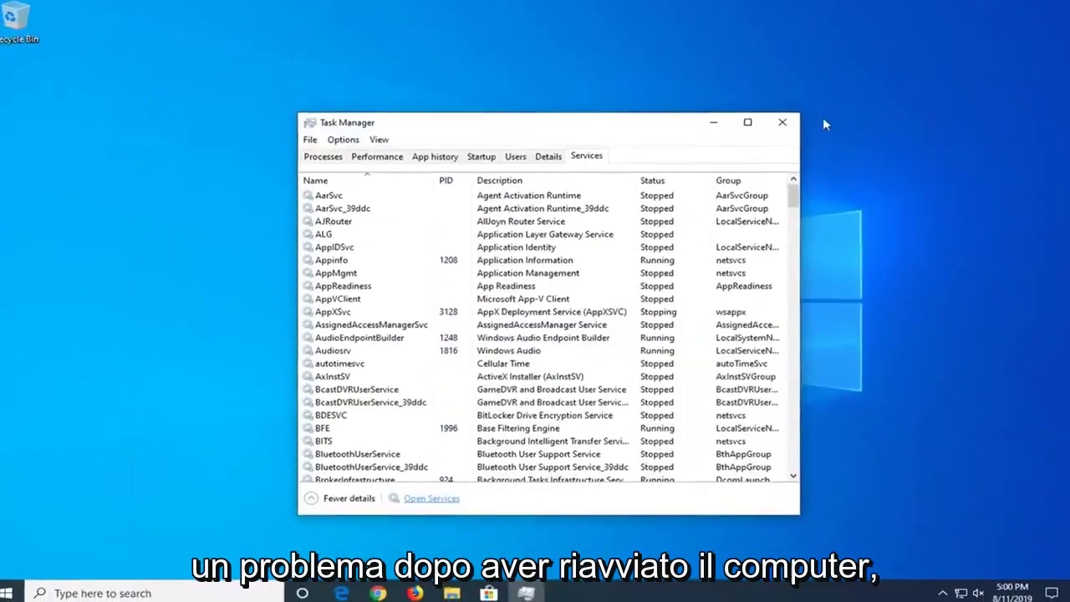
{"action": "left_click", "coordinate": [780, 124]}
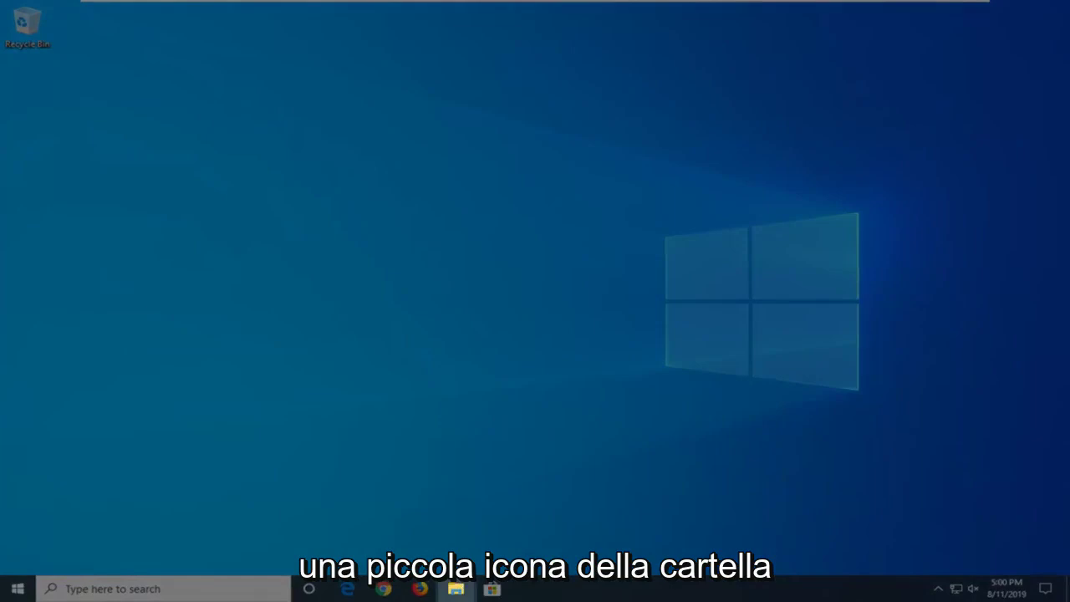
Step: Open Control Panel by entering "Control" as the location in File Explorer
{"action": "left_click", "coordinate": [458, 588]}
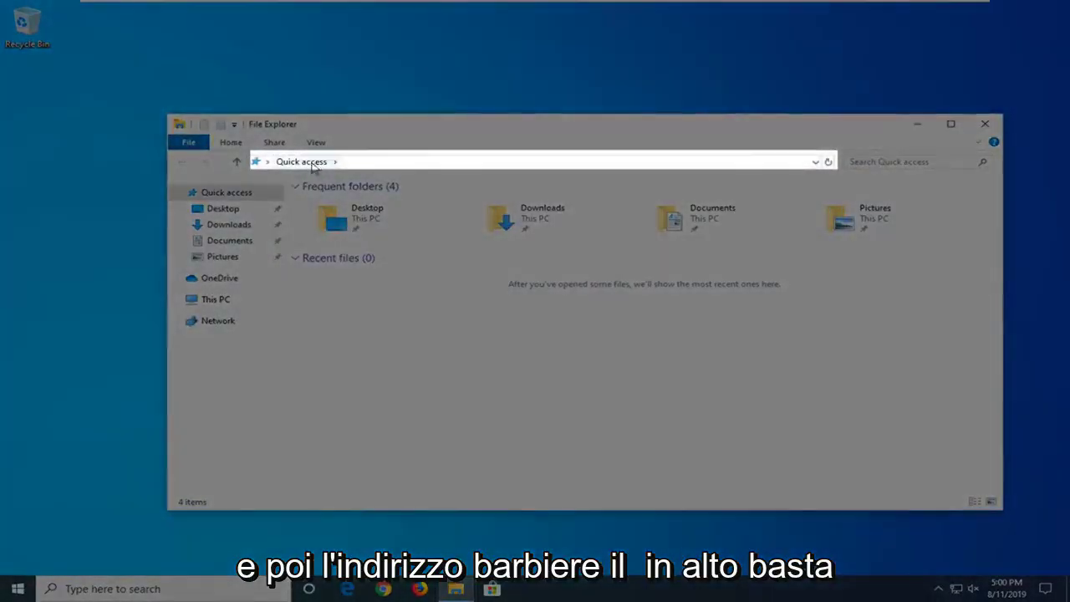
{"action": "left_click", "coordinate": [362, 165]}
{"action": "key", "text": "BackSpace"}
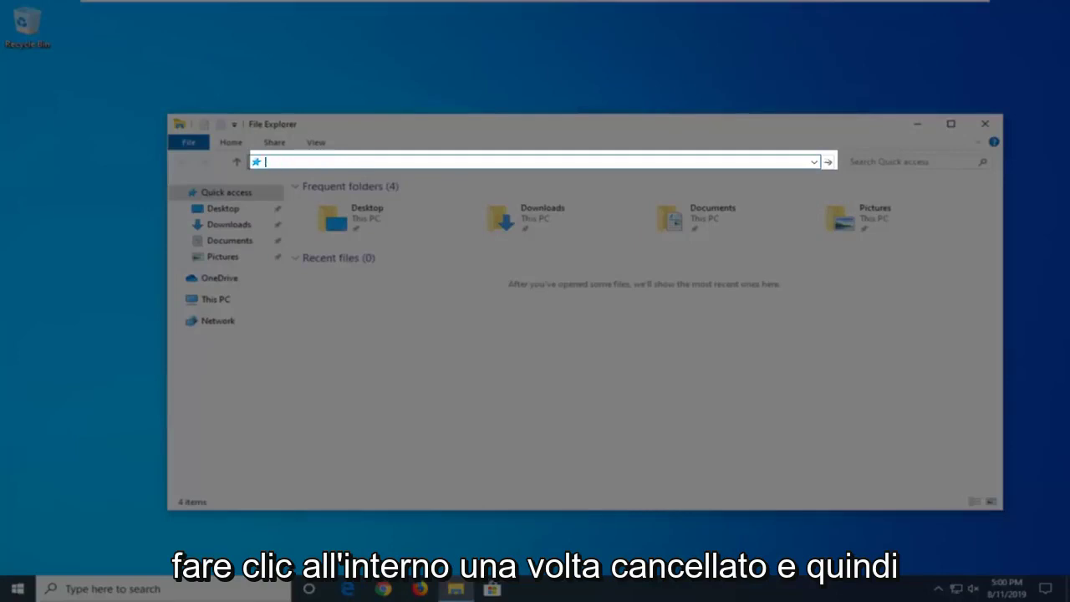
{"action": "type", "text": "c"}
{"action": "type", "text": "omtrol"}
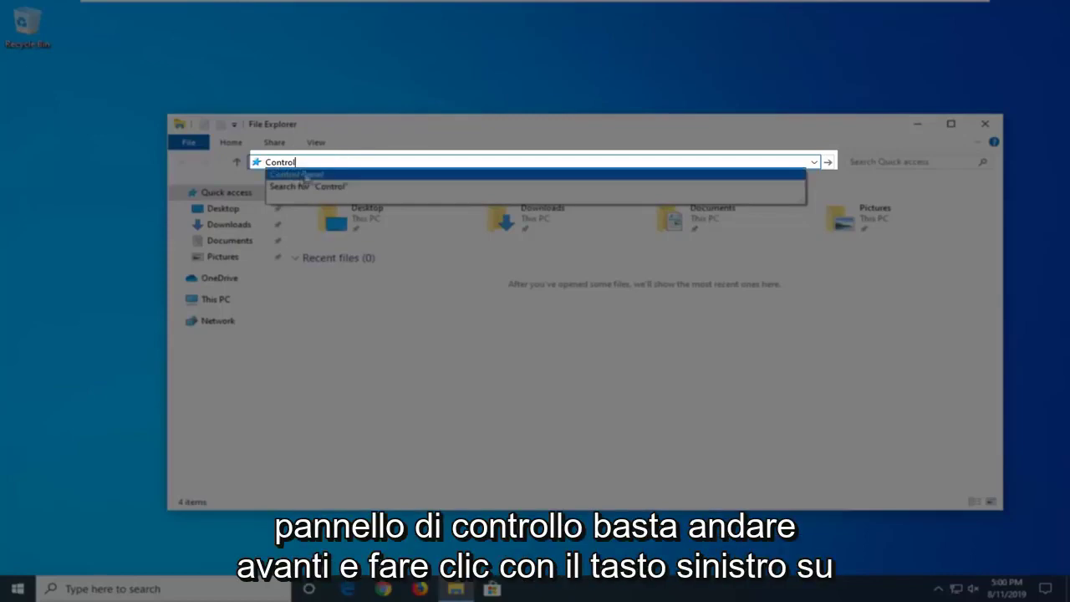
{"action": "left_click", "coordinate": [301, 177]}
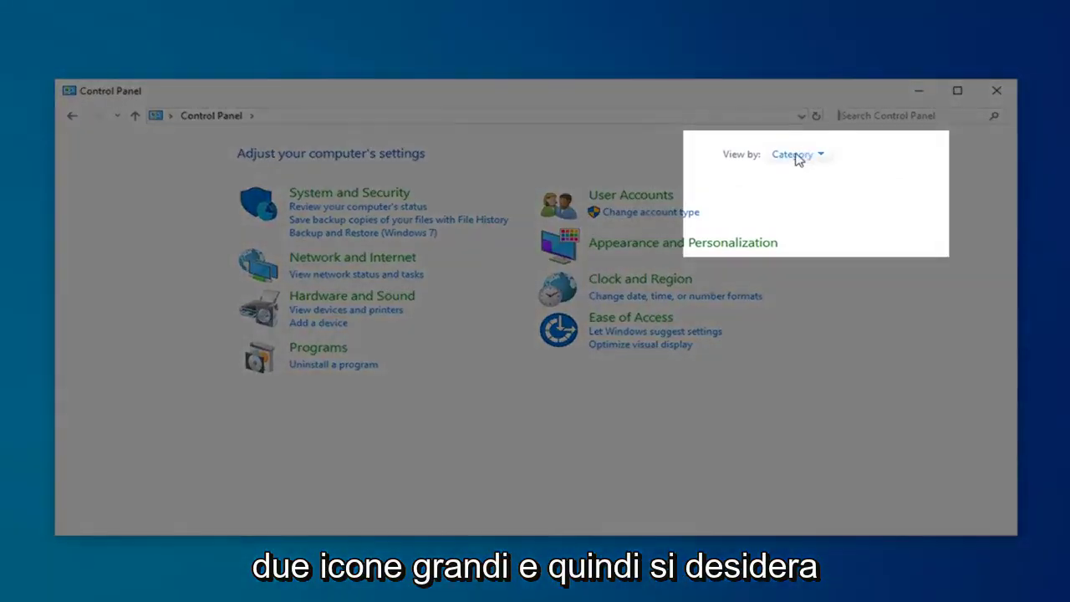
Step: Show the Control Panel items as large icons and open Indexing Options
{"action": "left_click", "coordinate": [798, 155]}
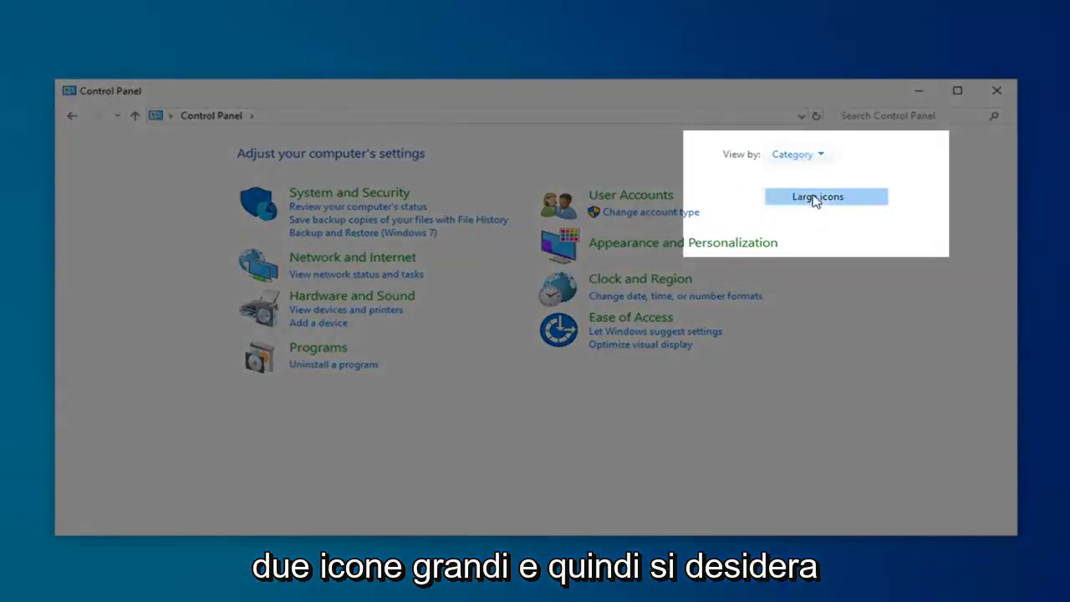
{"action": "left_click", "coordinate": [815, 199]}
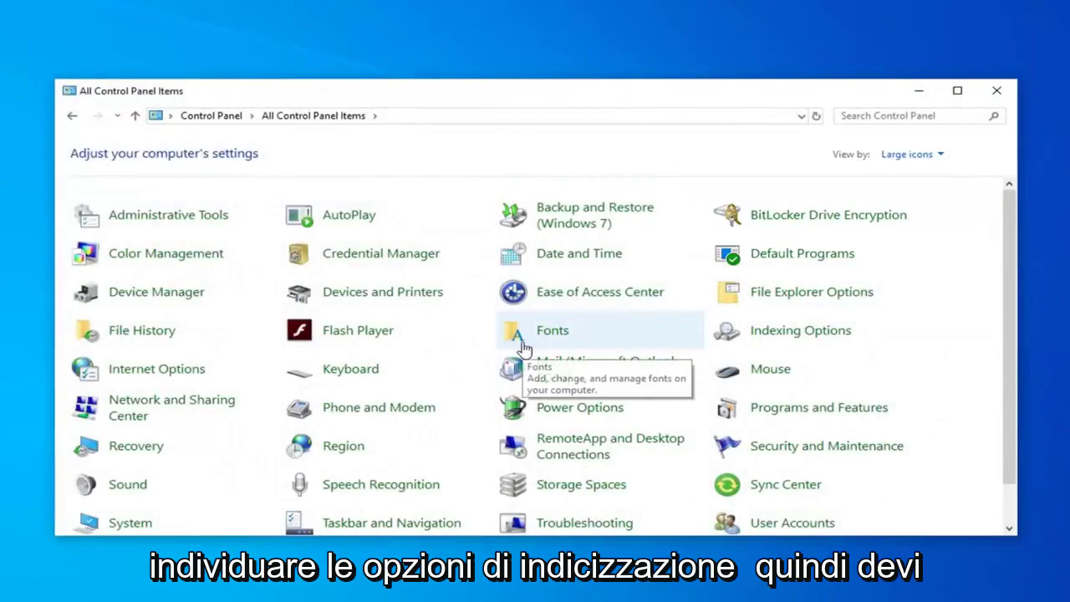
{"action": "left_click", "coordinate": [801, 332]}
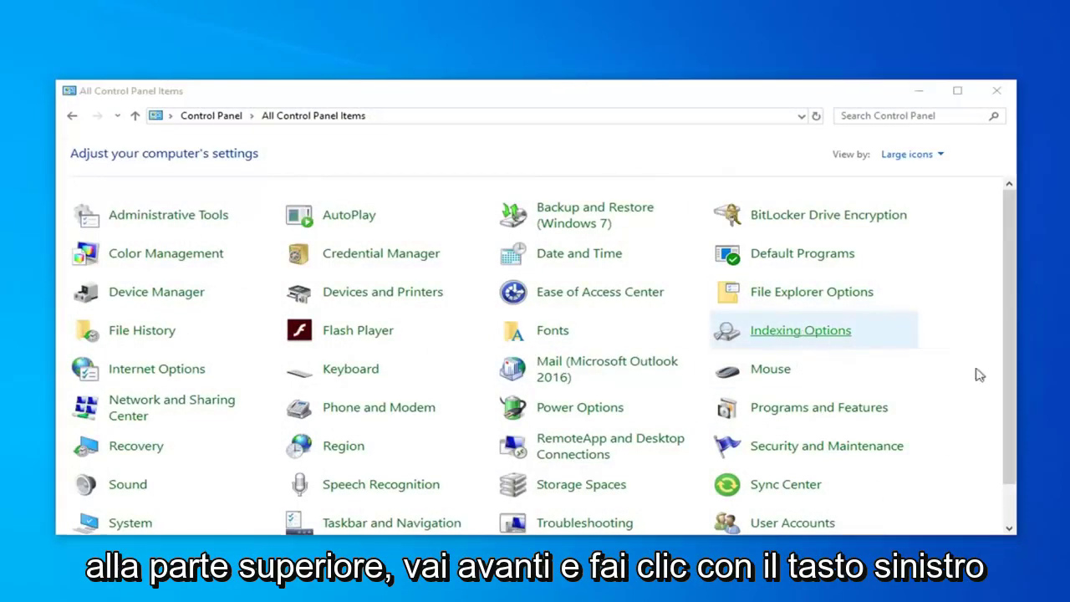
{"action": "left_click_drag", "start_coordinate": [315, 145], "coordinate": [465, 101]}
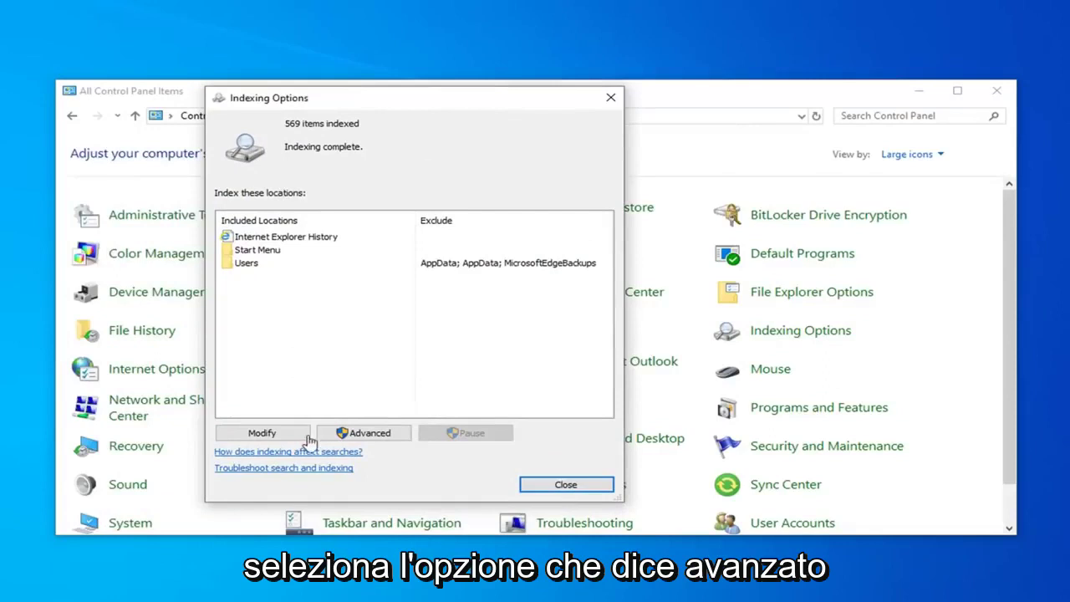
Step: Delete and rebuild the search index from the advanced indexing options, then close Indexing Options and Control Panel
{"action": "left_click", "coordinate": [364, 434]}
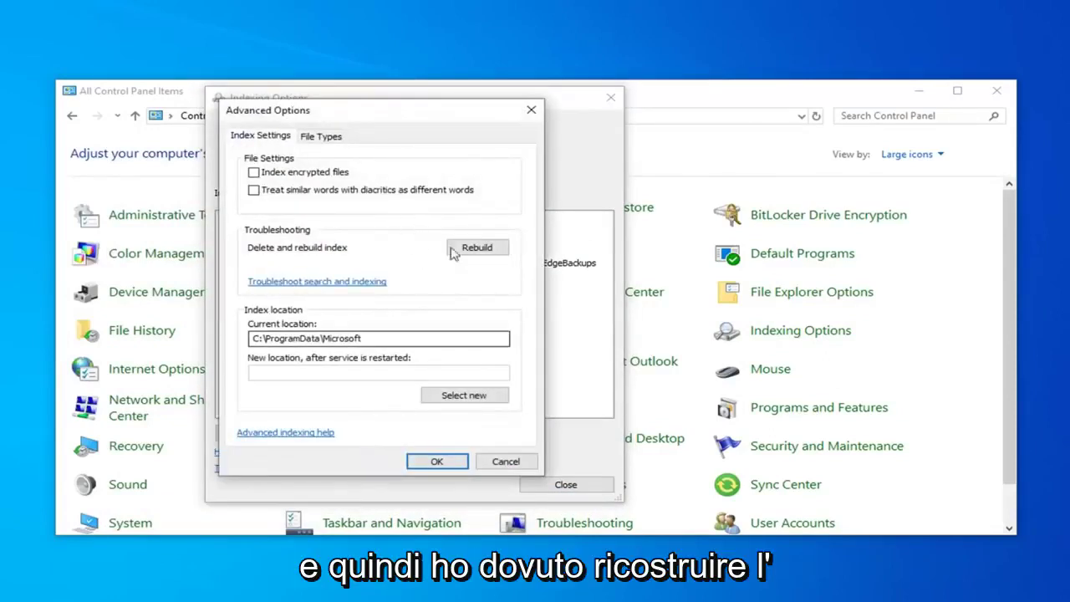
{"action": "left_click", "coordinate": [477, 247]}
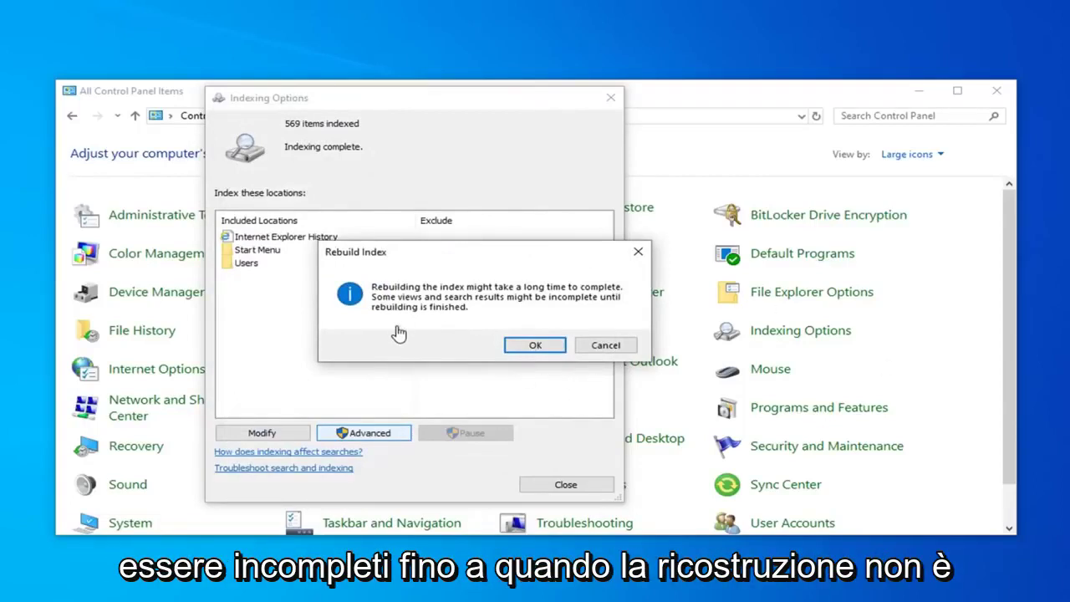
{"action": "left_click", "coordinate": [531, 346]}
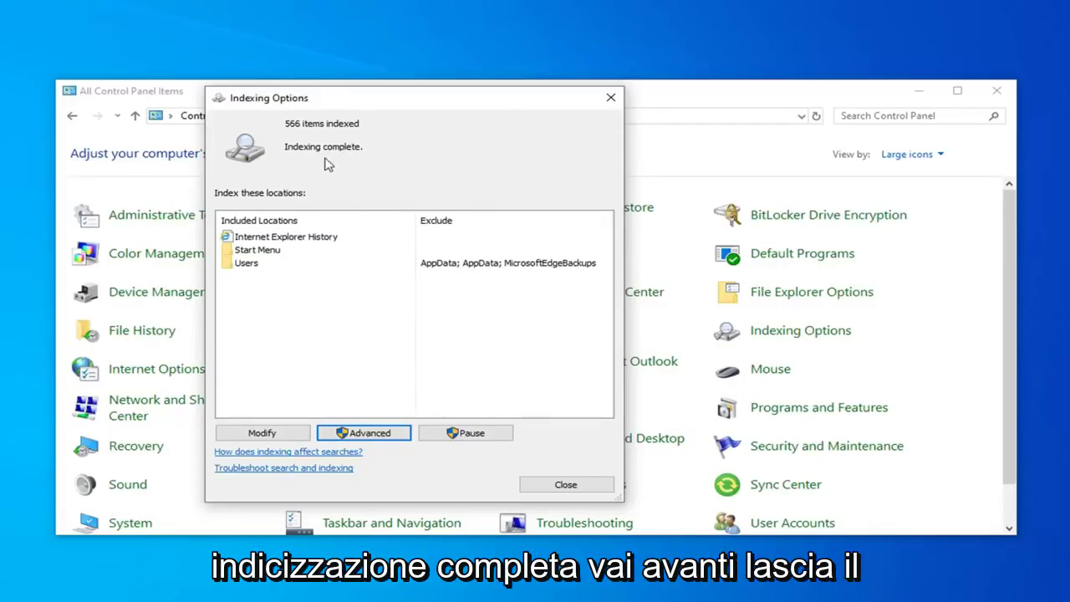
{"action": "left_click", "coordinate": [545, 488]}
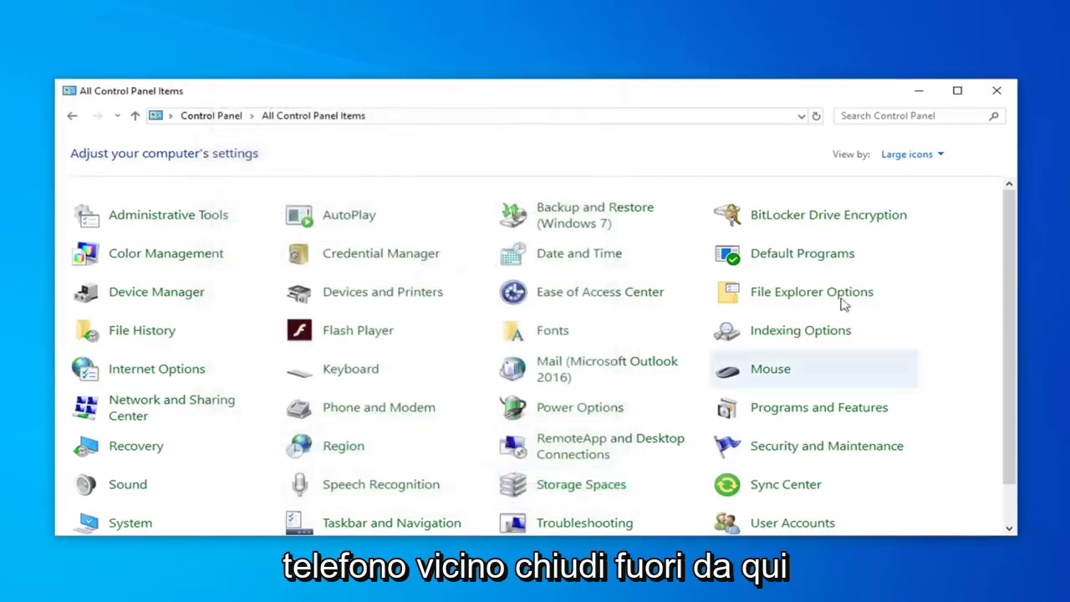
{"action": "left_click", "coordinate": [997, 92]}
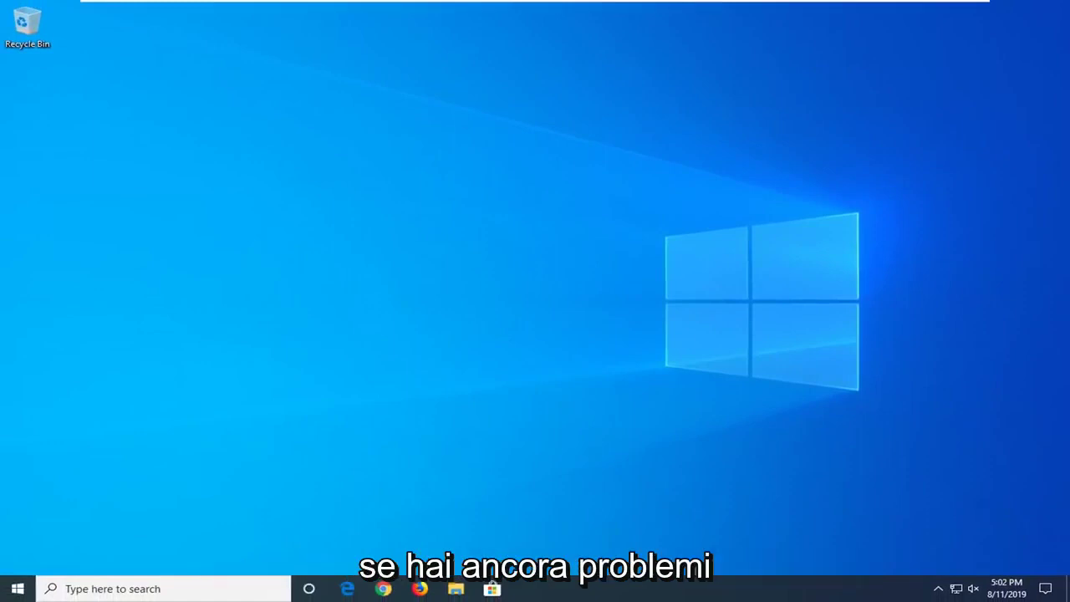
Step: Open Windows PowerShell as administrator, allow it to make changes, and move its window nearer the middle of the desktop
{"action": "right_click", "coordinate": [7, 594]}
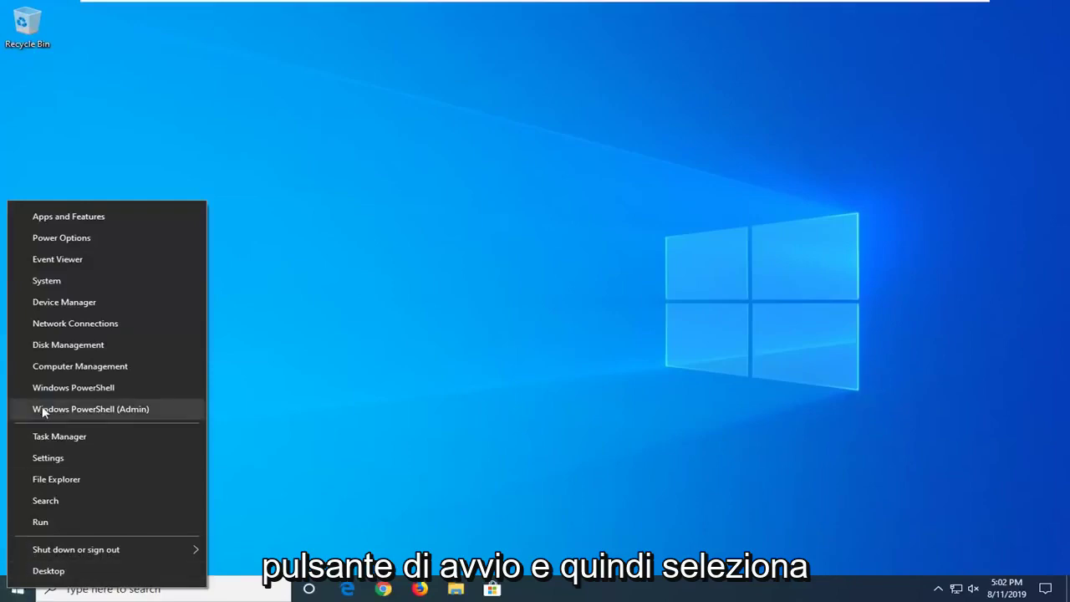
{"action": "left_click", "coordinate": [119, 408]}
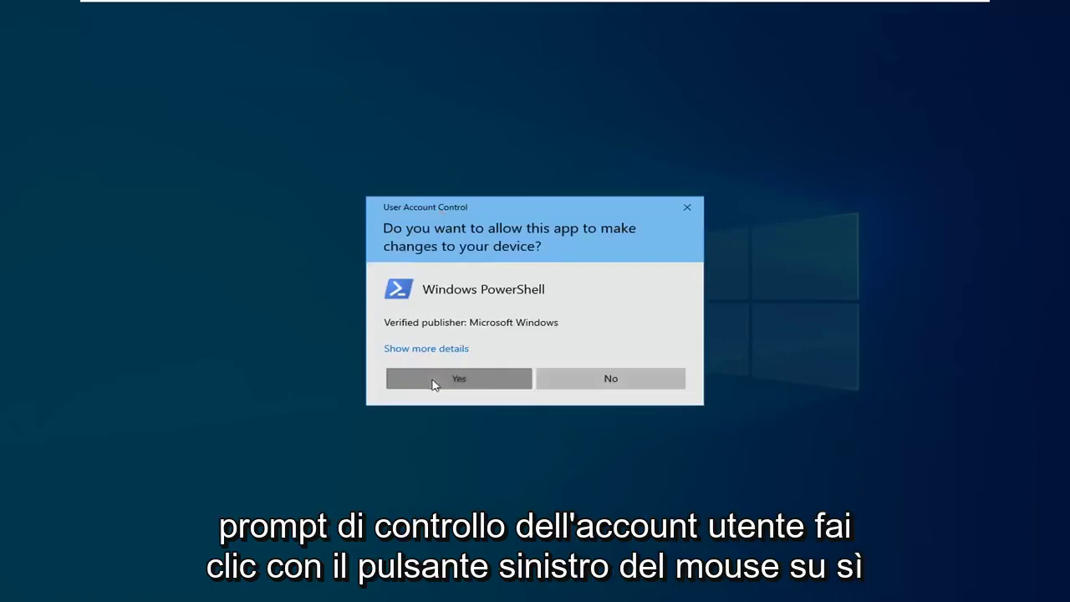
{"action": "left_click", "coordinate": [434, 384]}
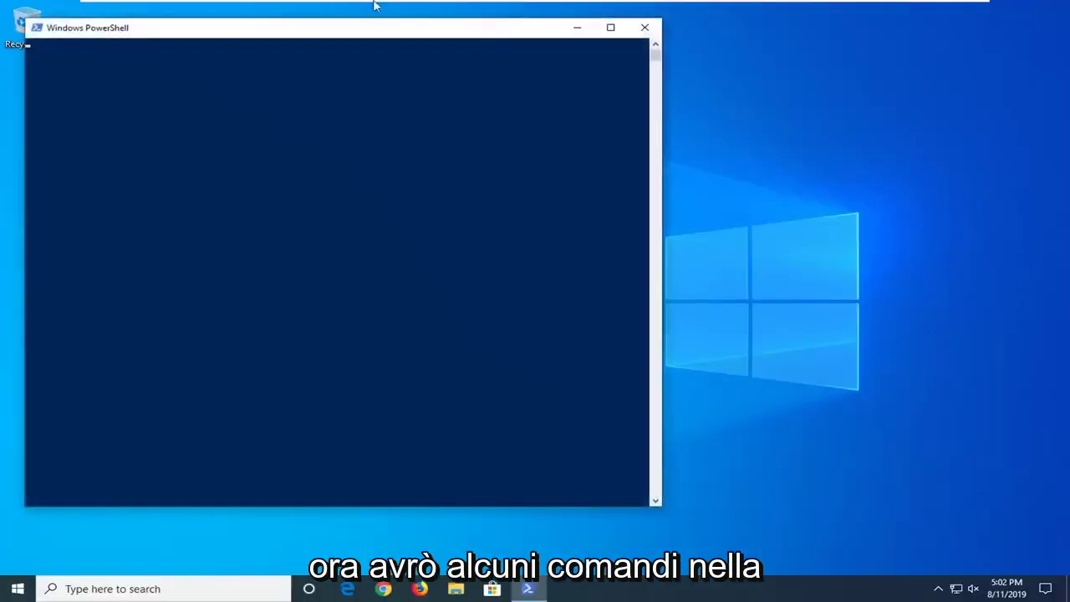
{"action": "left_click_drag", "start_coordinate": [346, 24], "coordinate": [502, 59]}
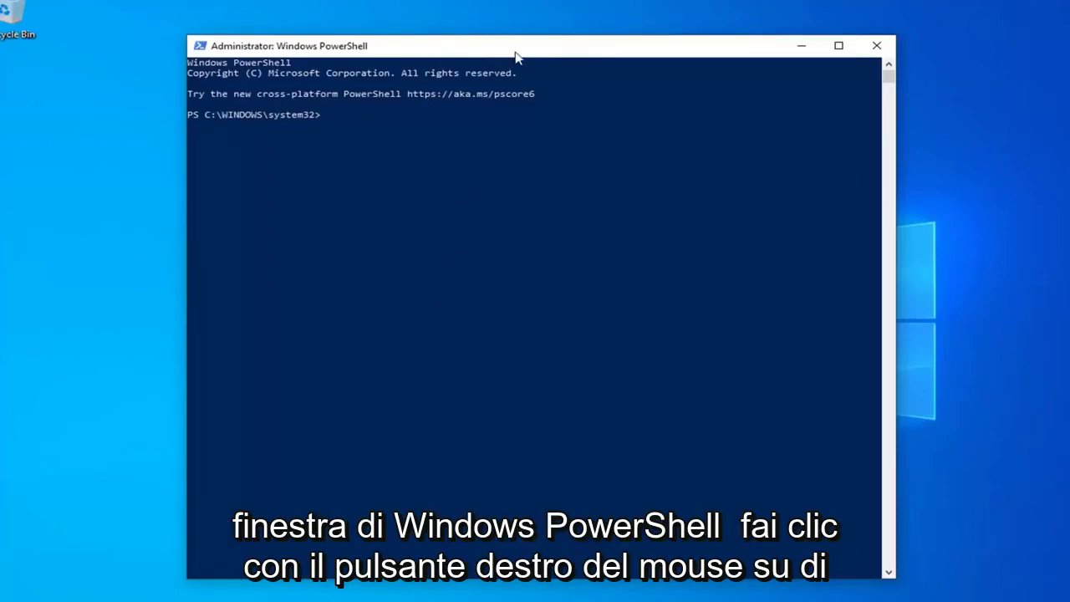
Step: Paste and run the command PowerShell -ExecutionPolicy Unrestricted
{"action": "right_click", "coordinate": [585, 50]}
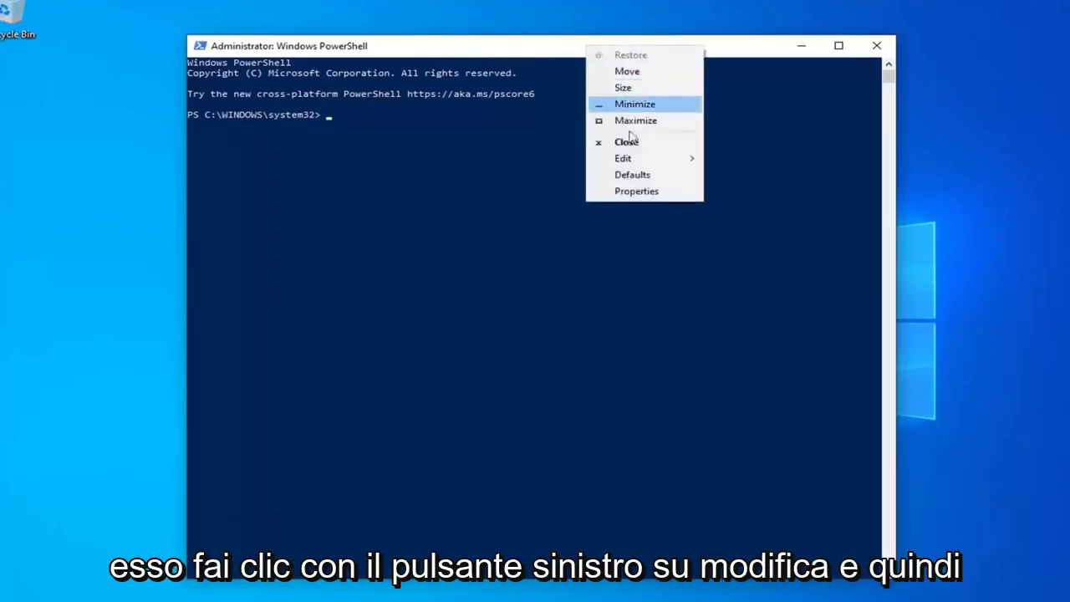
{"action": "left_click", "coordinate": [650, 160]}
{"action": "left_click", "coordinate": [729, 191]}
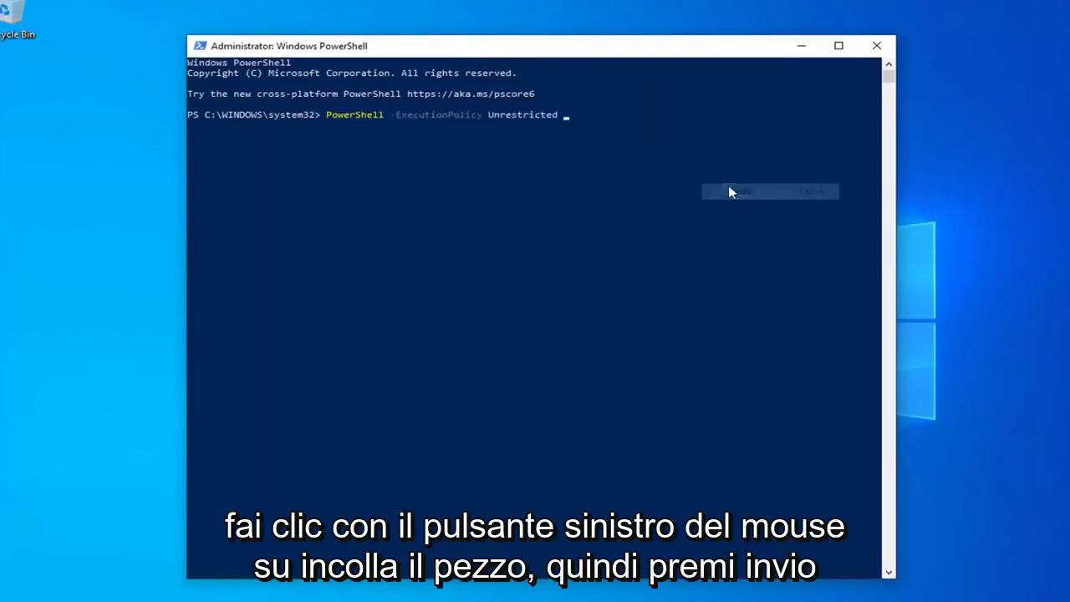
{"action": "key", "text": "Return"}
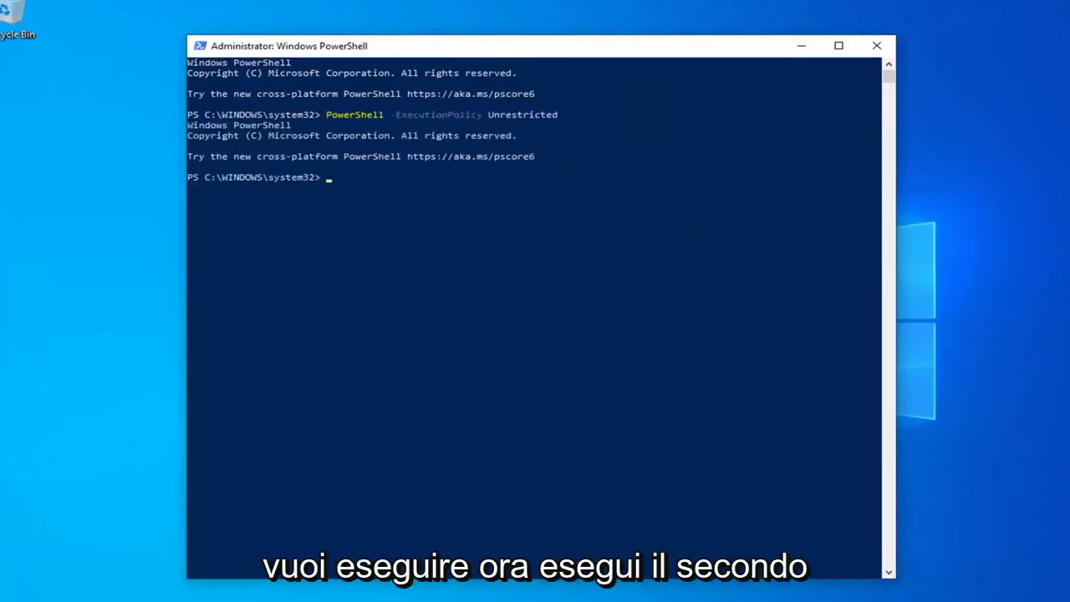
Step: Paste and run Get-AppXPackage -AllUsers |Where-Object {$_.InstallLocation -like "*SystemApps*"} | Foreach {Add-AppxPackage -DisableDevelopmentMode -Register "$($_.InstallLocation)\AppXManifest.xml"}
{"action": "right_click", "coordinate": [466, 44]}
{"action": "mouse_move", "coordinate": [501, 156]}
{"action": "left_click", "coordinate": [595, 188]}
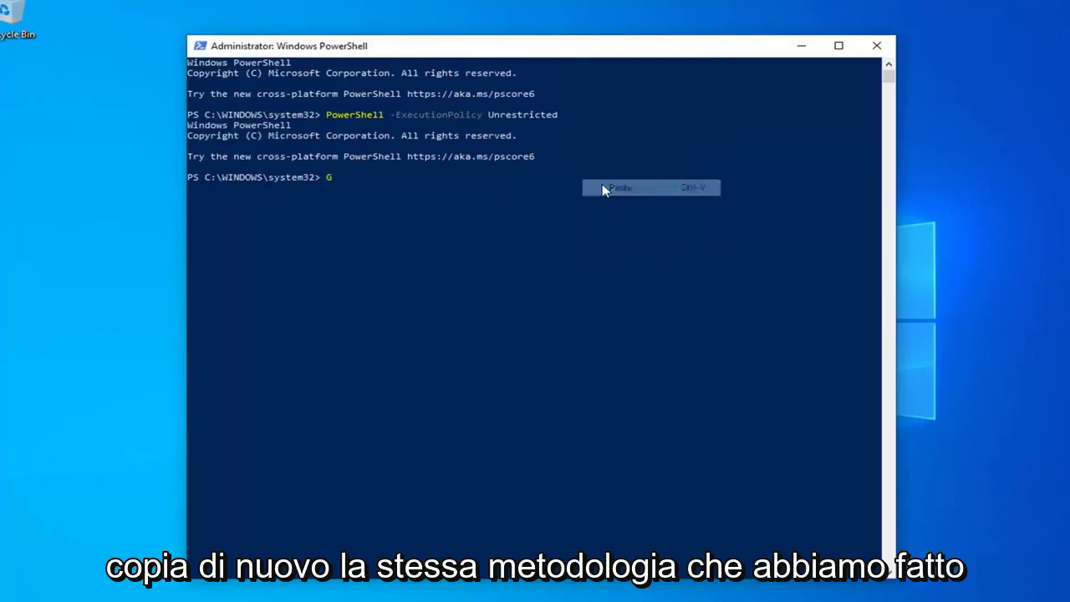
{"action": "key", "text": "Return"}
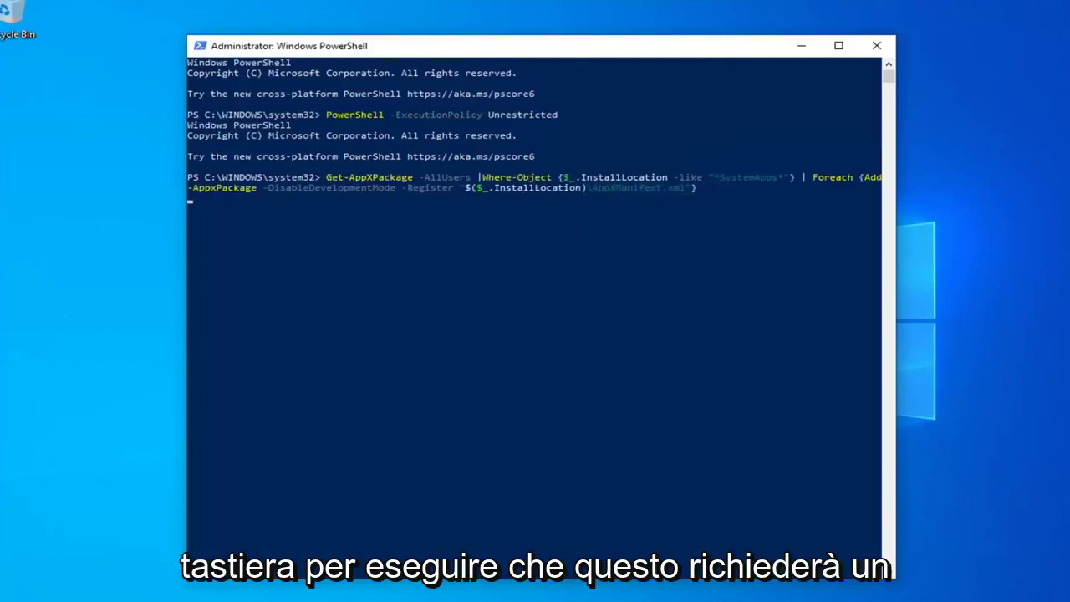
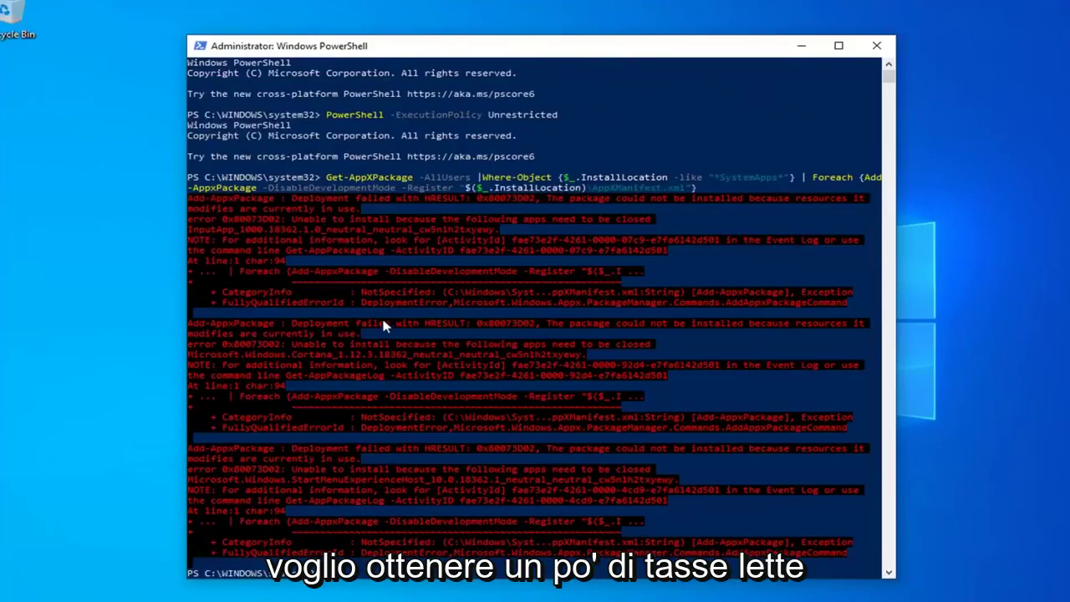
Step: Run $manifest = (Get-AppxPackage Microsoft.WindowsStore).InstallLocation + '\AppxManifest.xml' ; Add-AppxPackage -DisableDevelopmentMode -Register $manifest
{"action": "scroll", "coordinate": [381, 329], "scroll_direction": "down", "scroll_amount": 3}
{"action": "scroll", "coordinate": [497, 262], "scroll_direction": "up", "scroll_amount": 3}
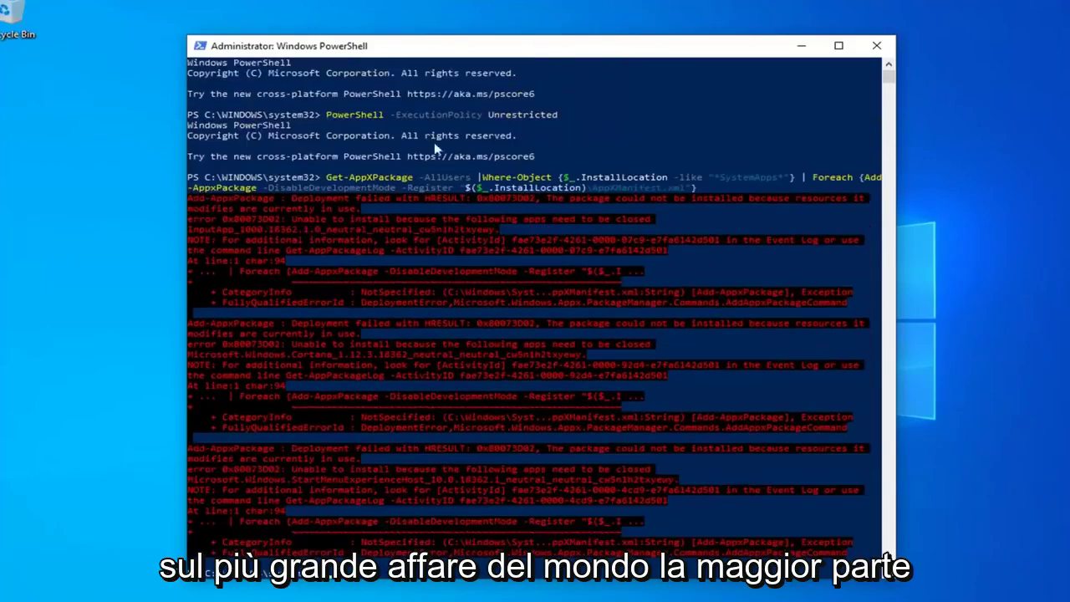
{"action": "scroll", "coordinate": [392, 201], "scroll_direction": "down", "scroll_amount": 3}
{"action": "type", "text": "$manifest = (Get-AppxPackage Microsoft.WindowsStore).InstallLocation + '\\AppxManifest.xml' ; Add-AppxPackage -DisableDevelopmentMode -Register $manifest"}
{"action": "key", "text": "Return"}
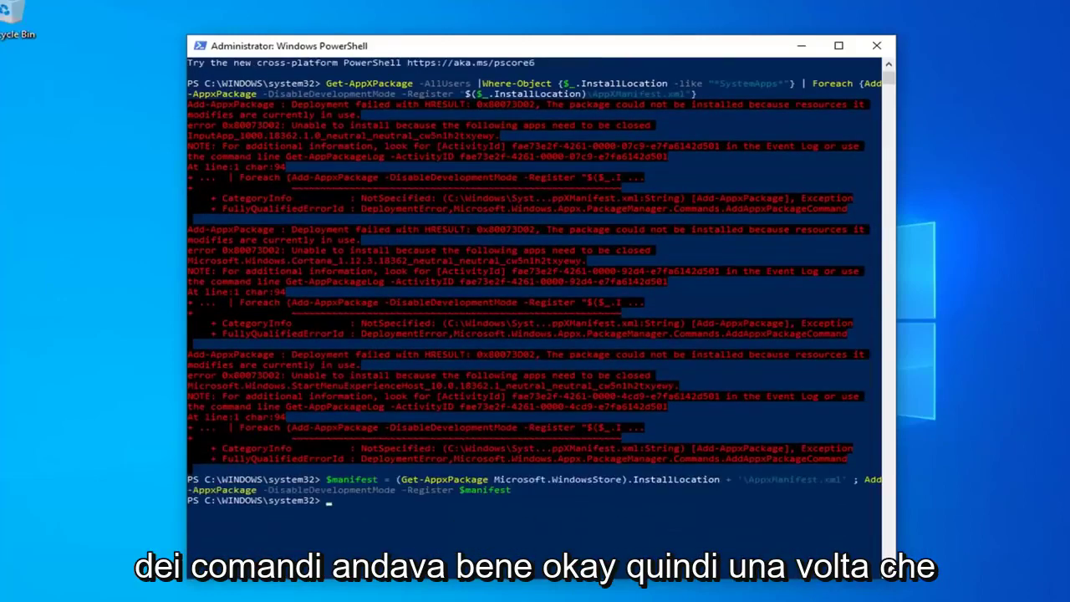
Step: Paste and run the command C:\Windows\System32\ctfmon.exe, then close the PowerShell window
{"action": "right_click", "coordinate": [513, 56]}
{"action": "mouse_move", "coordinate": [556, 161]}
{"action": "left_click", "coordinate": [669, 197]}
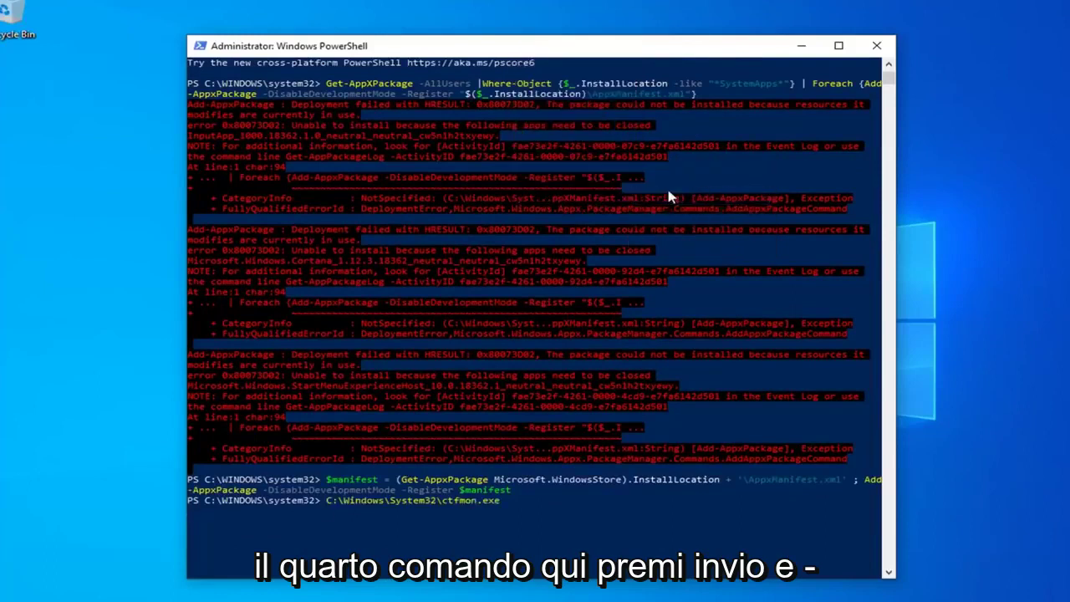
{"action": "key", "text": "Return"}
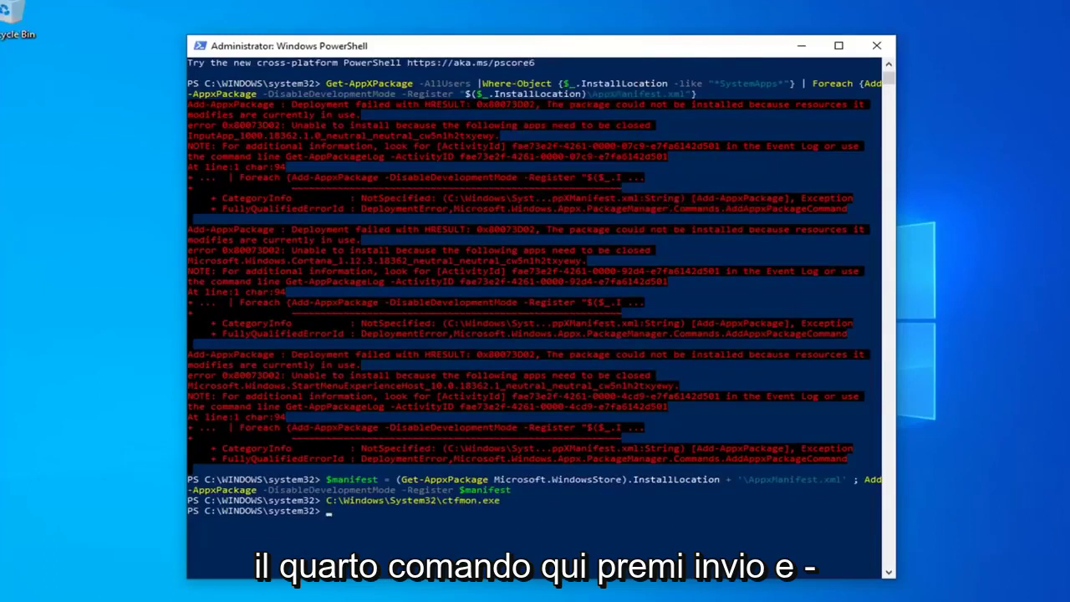
{"action": "left_click", "coordinate": [876, 45]}
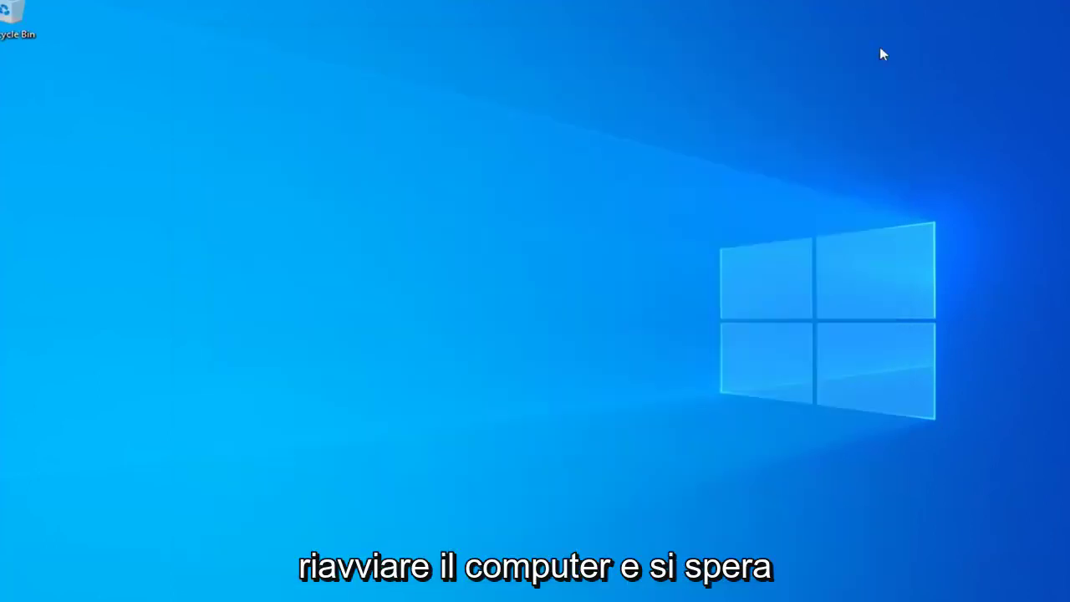